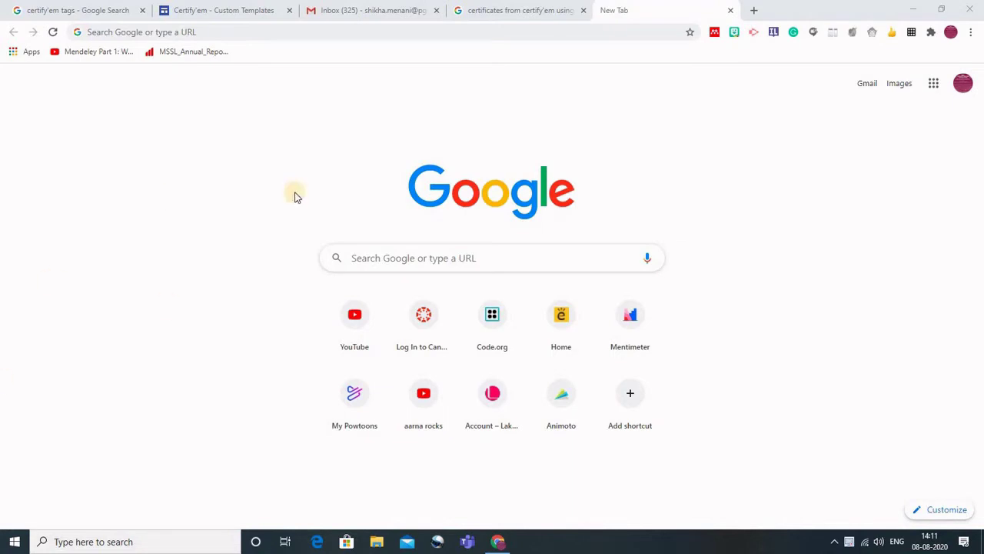
From Gmail's apps grid, open Google Forms to list recent forms, including 'Form for certify'em'
left_click(369, 8)
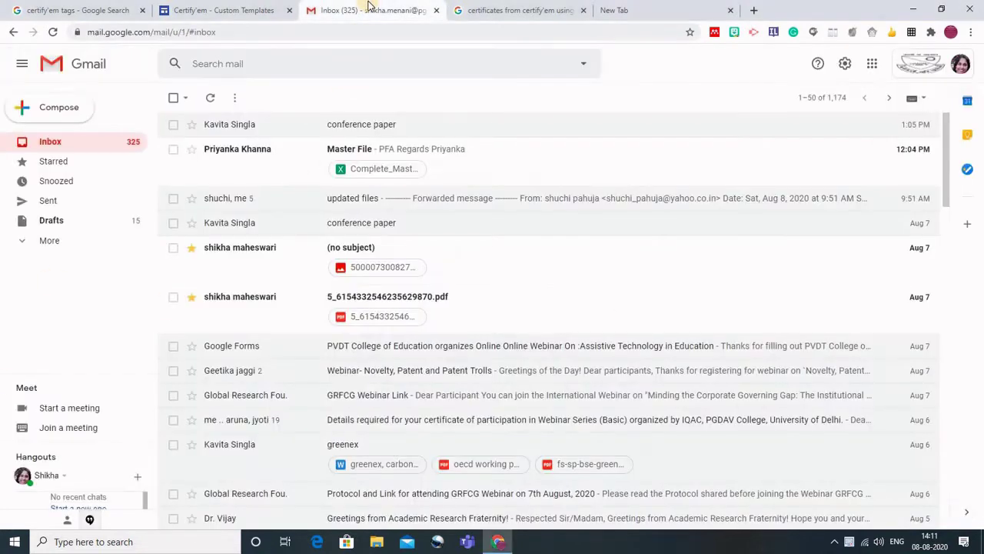
left_click(871, 66)
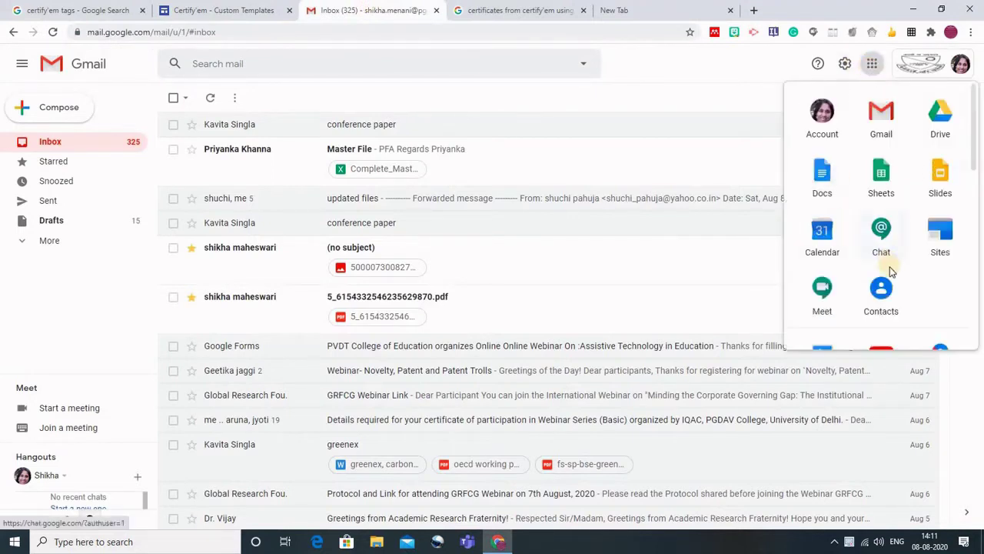
scroll(889, 266, "down", 3)
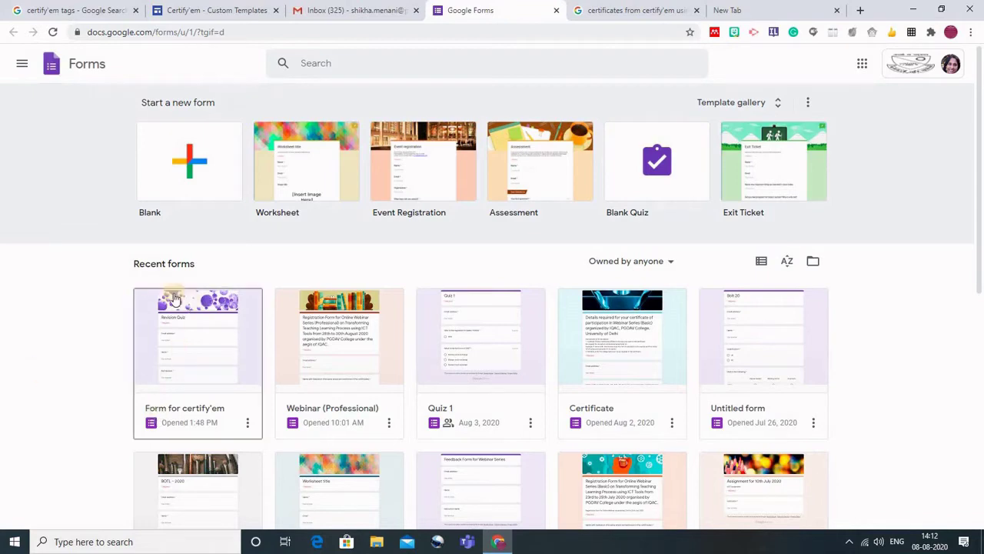
Open 'Form for certify'em' in the editor and scroll through the Revision Quiz questions
left_click(191, 355)
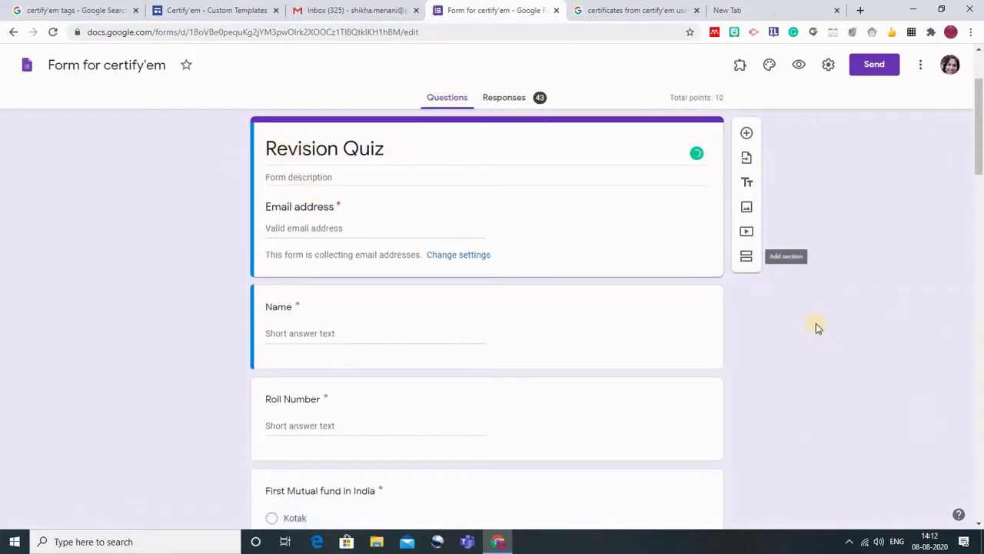
scroll(816, 322, "down", 3)
scroll(816, 327, "down", 3)
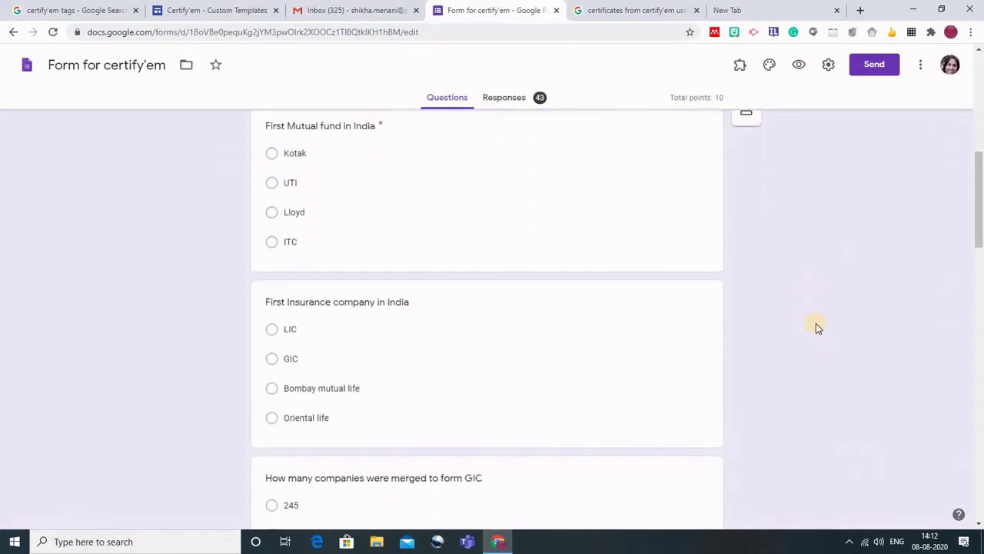
scroll(815, 327, "up", 8)
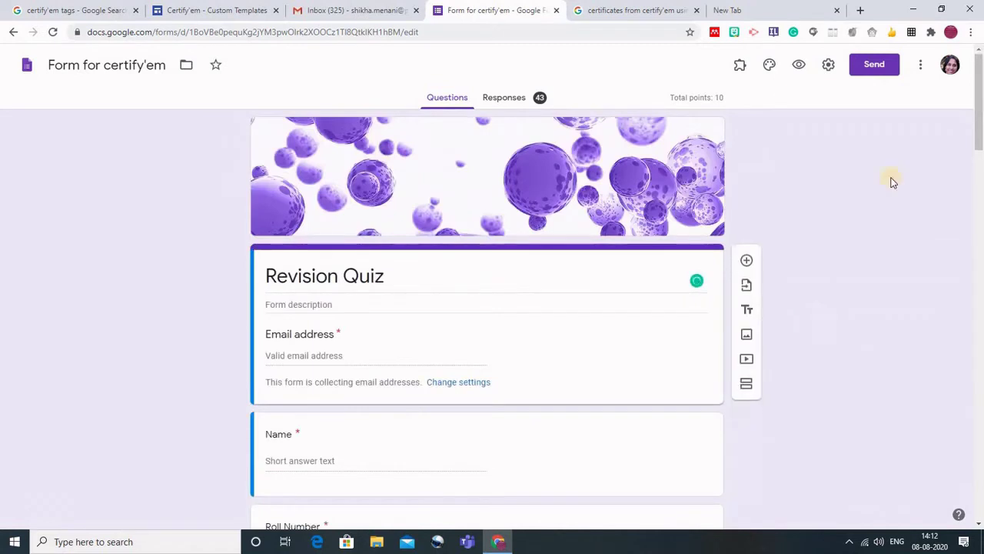
left_click(922, 68)
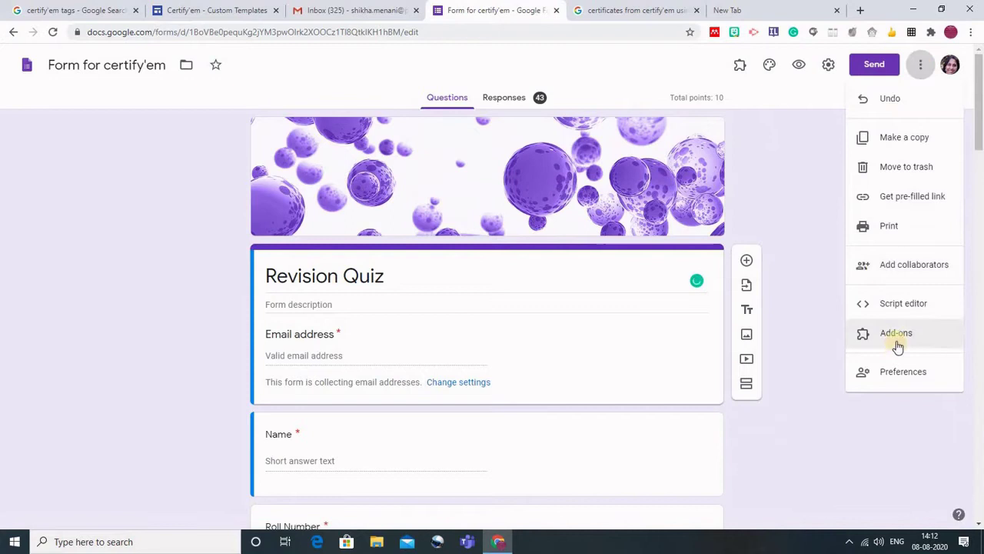
left_click(896, 336)
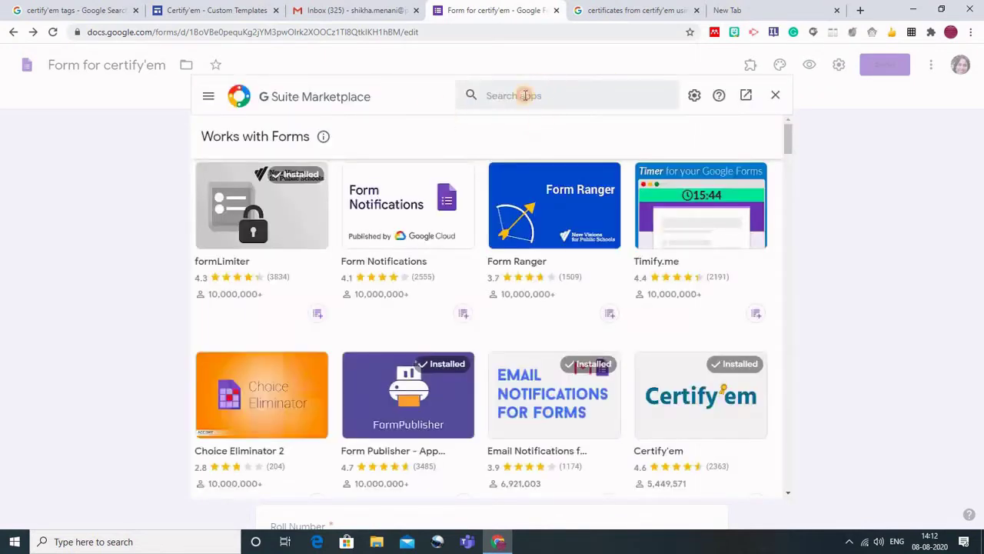
left_click(526, 95)
type("cert")
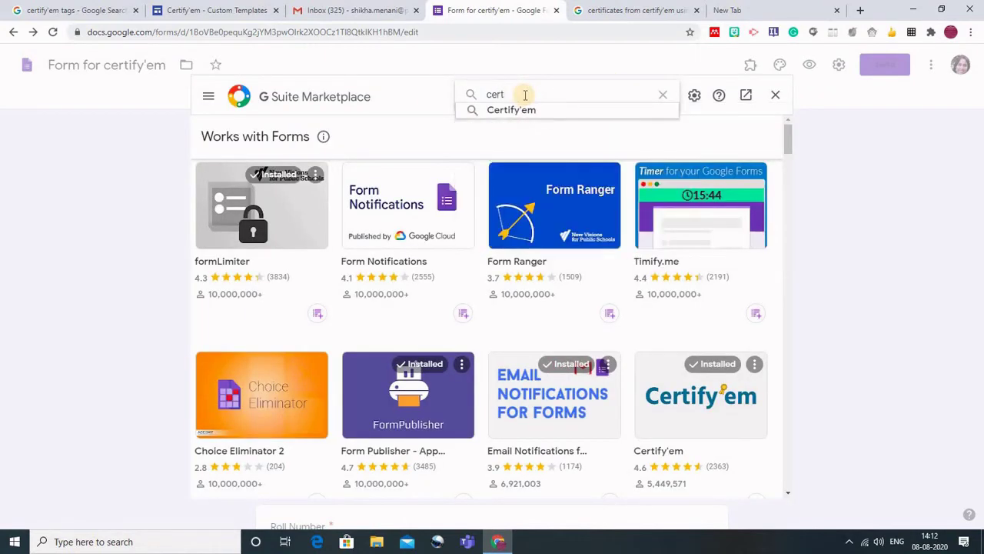
left_click(511, 110)
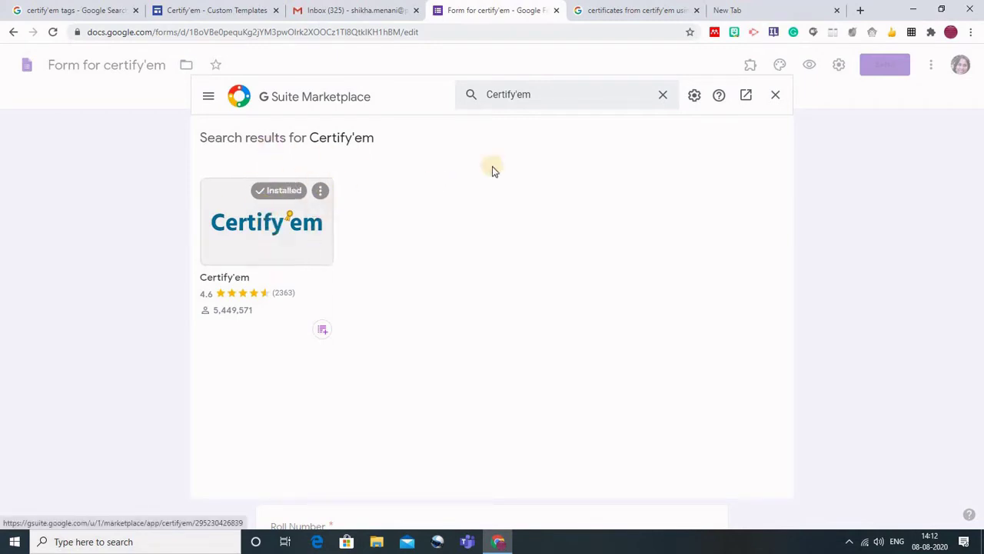
left_click(775, 96)
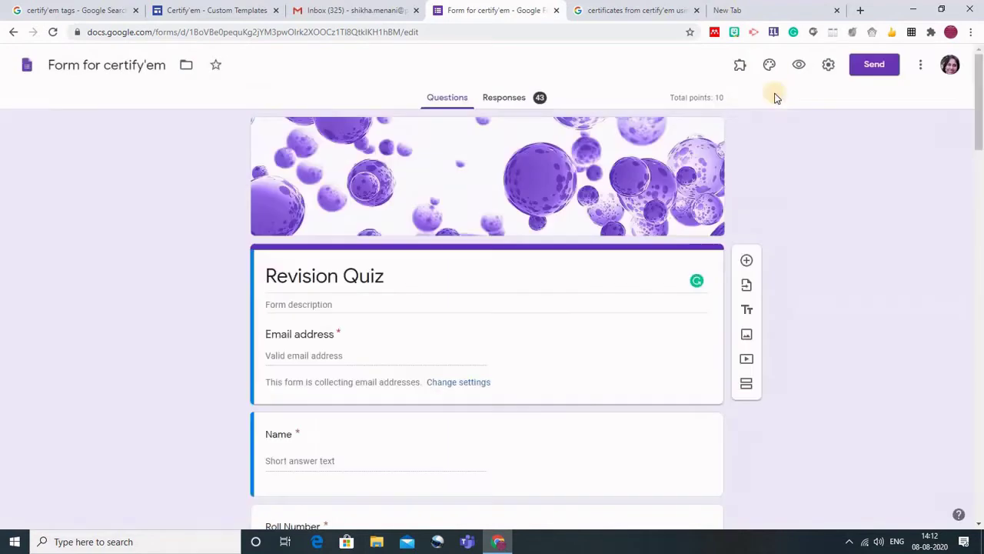
Launch the Certify'em add-on from the Add-ons menu, then dismiss its popup
left_click(739, 67)
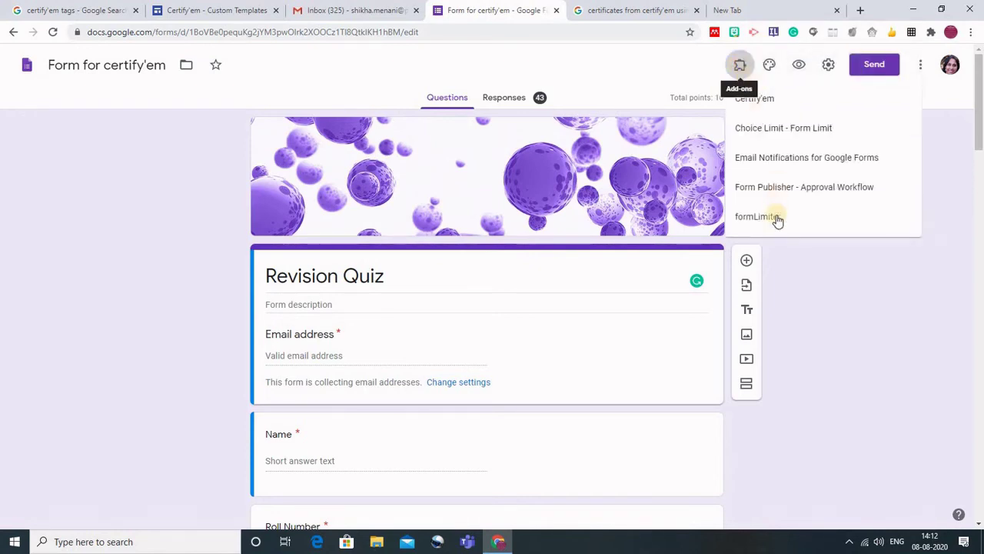
left_click(756, 100)
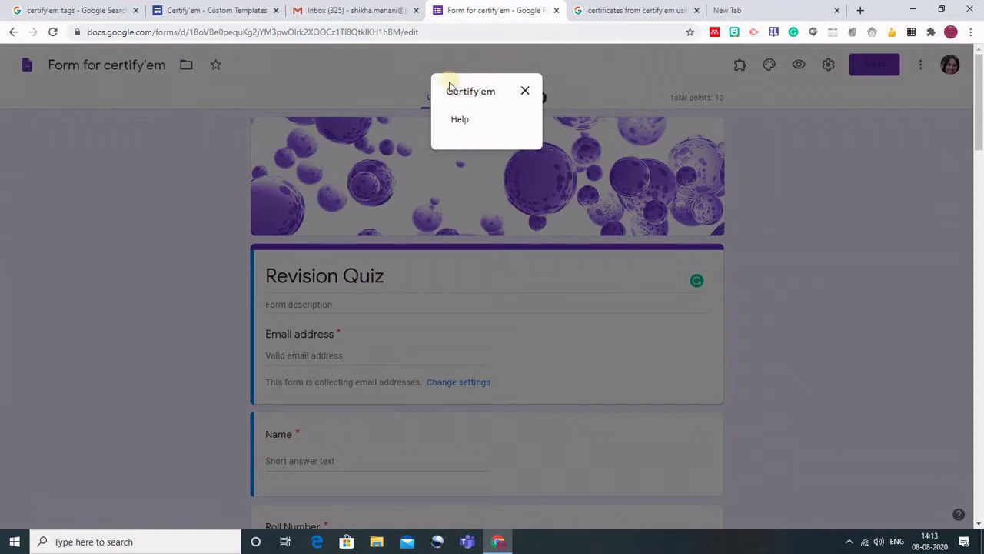
left_click(526, 93)
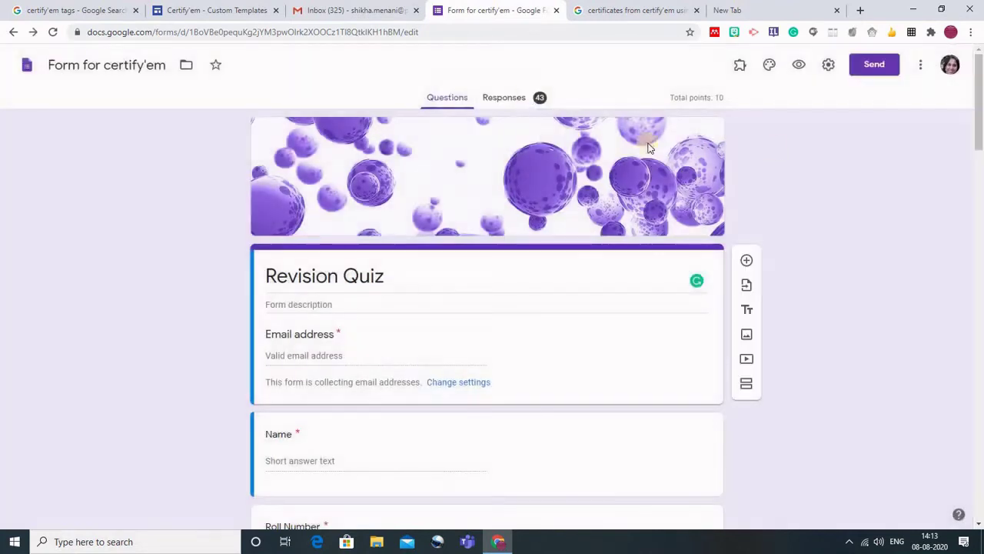
Reload the form page and launch Add-ons > Certify'em again
right_click(761, 149)
left_click(797, 194)
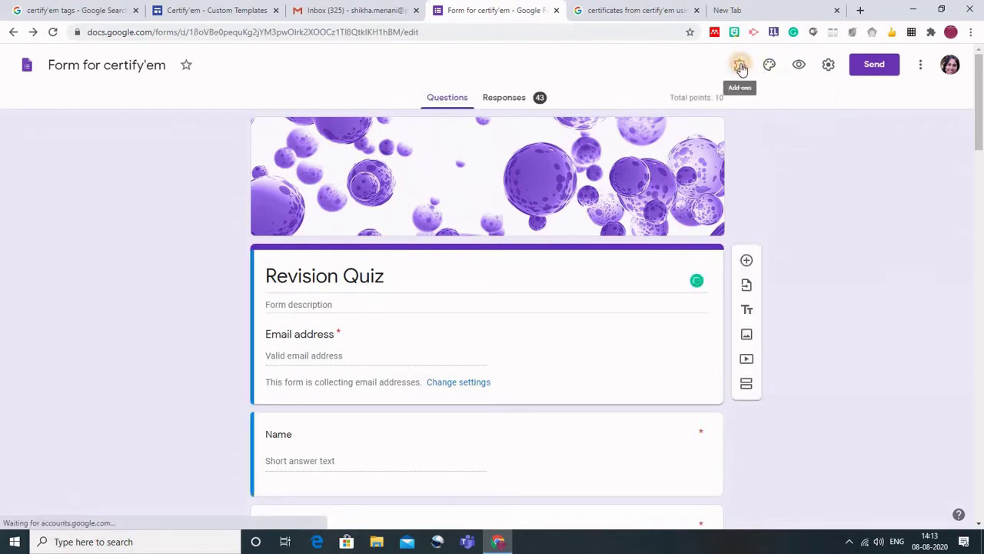
left_click(741, 68)
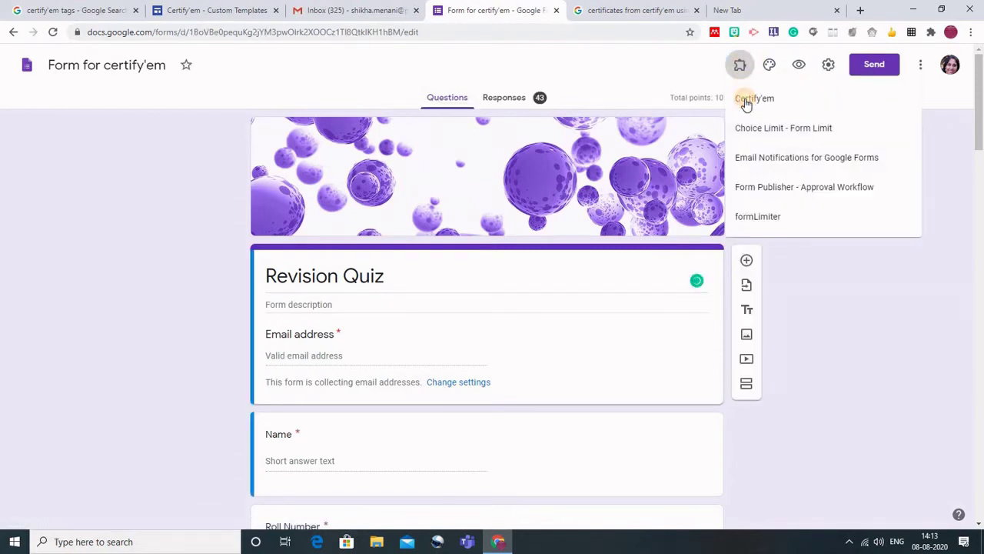
left_click(745, 100)
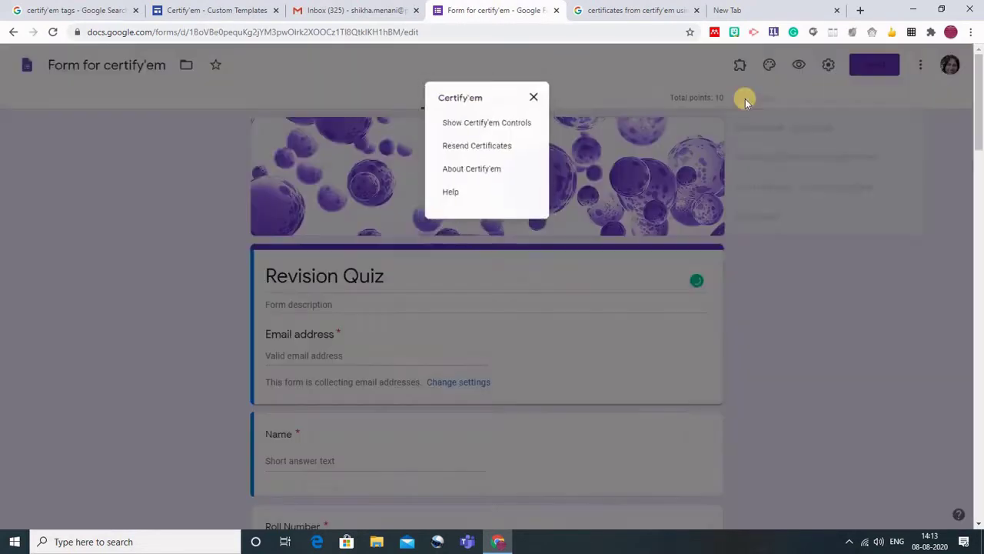
Show the Certify'em controls panel and keep the passing score at 60%
left_click(486, 121)
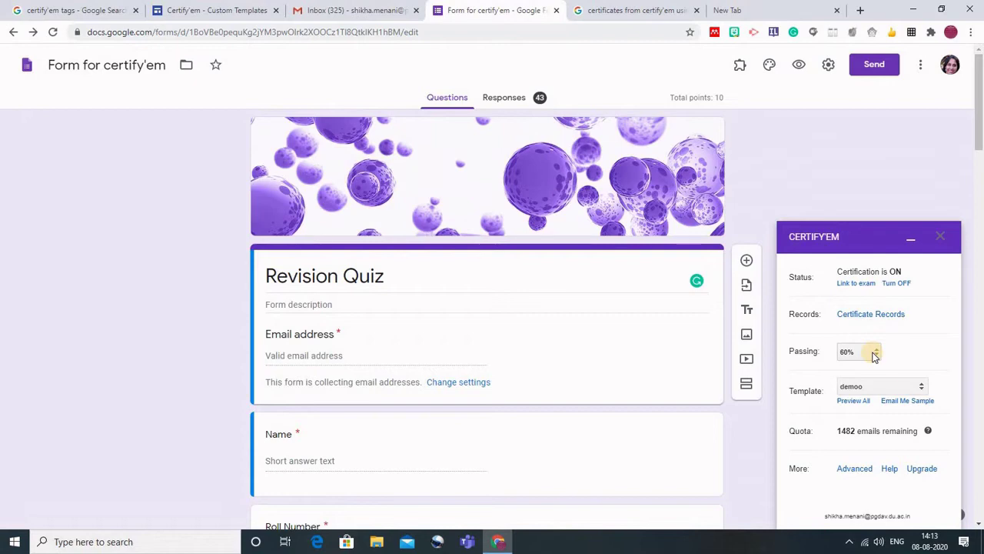
left_click(876, 354)
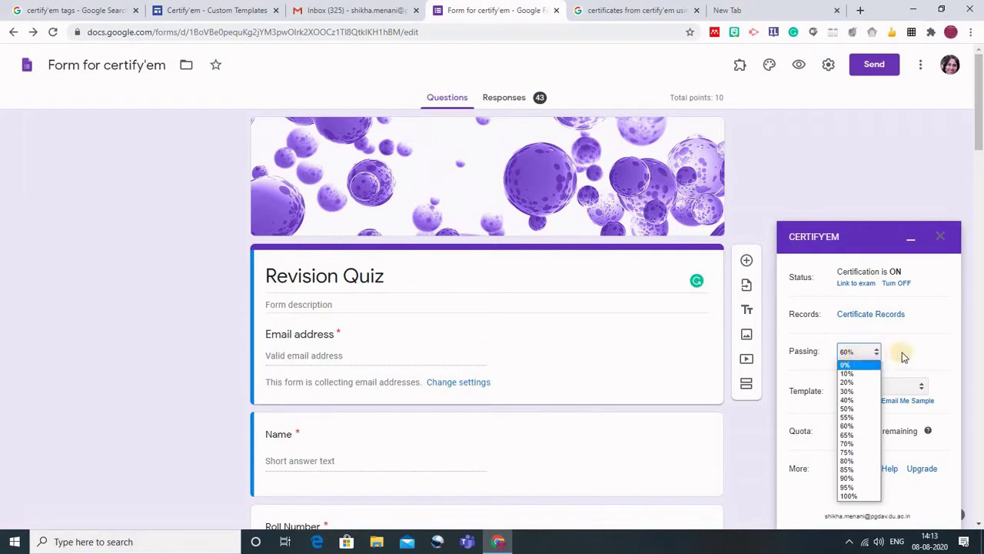
left_click(903, 355)
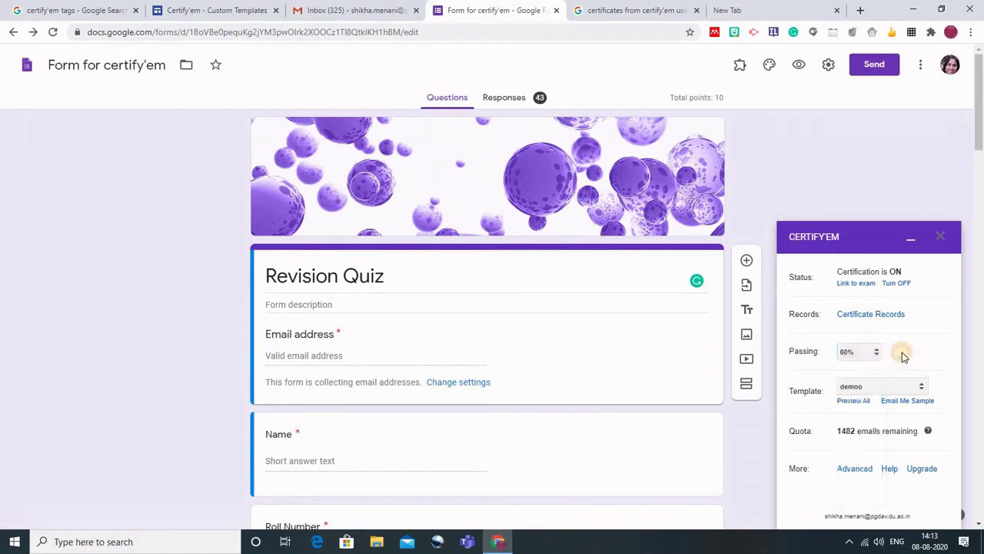
Choose Use a Custom Template in Certify'em, showing demoo as current, then return to Gmail
left_click(923, 392)
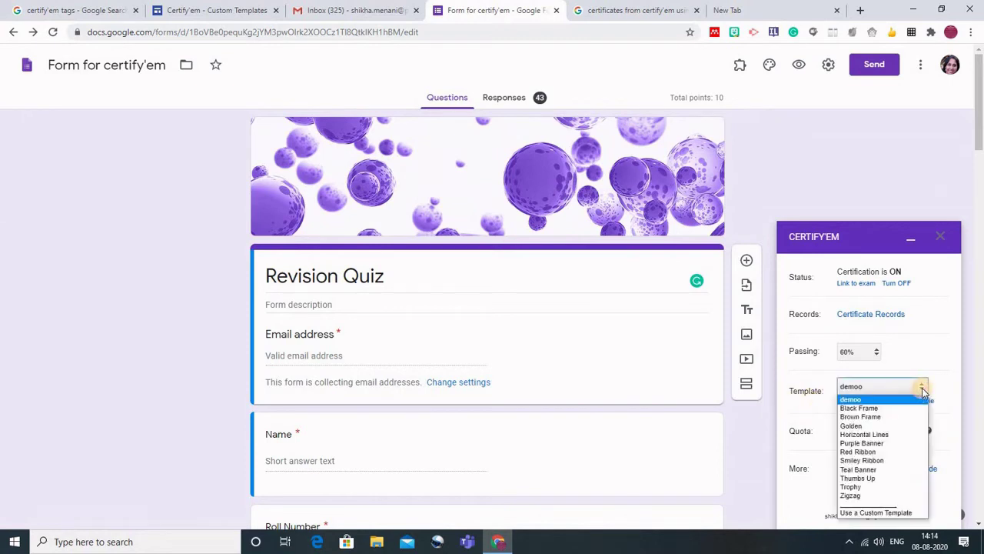
left_click(868, 513)
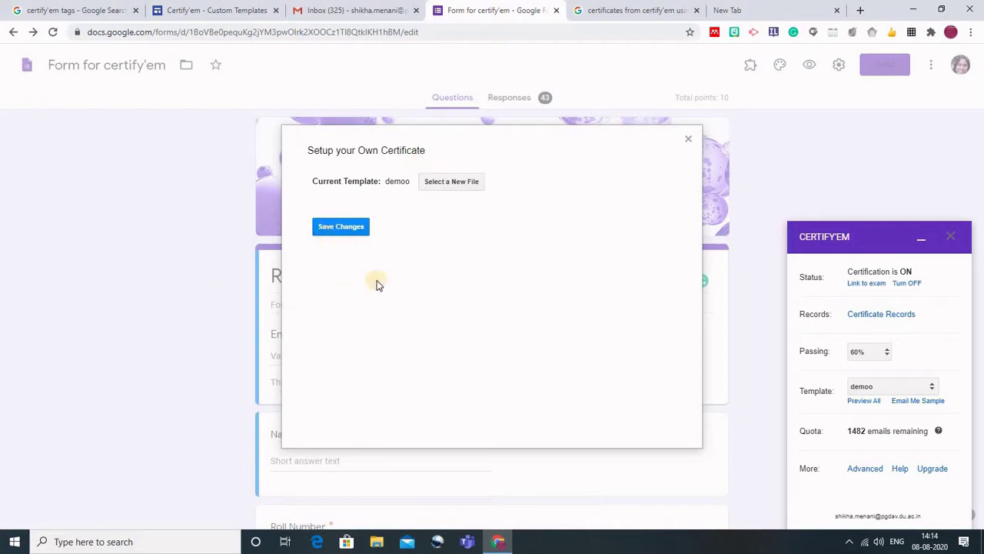
left_click(344, 9)
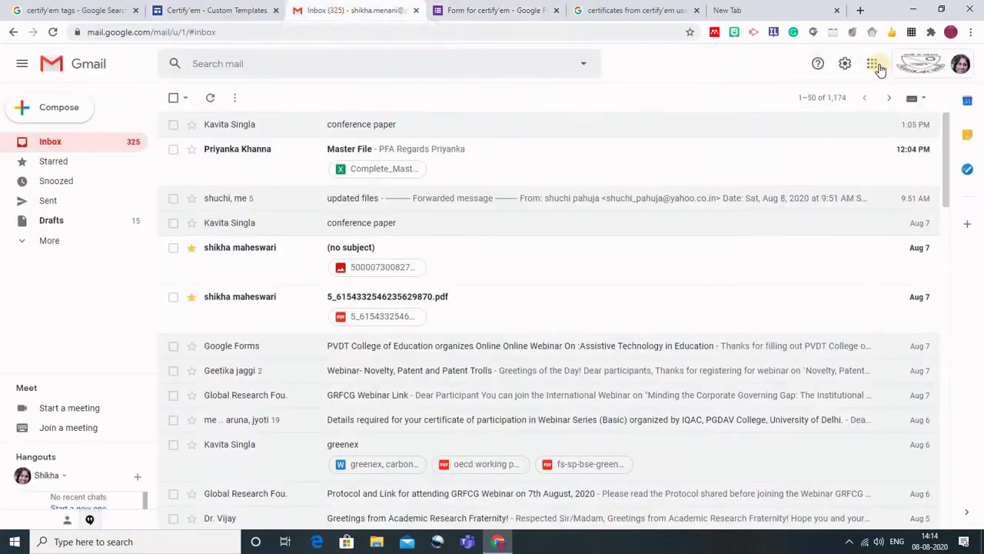
Open Google Slides from Gmail's apps grid to list recent presentations like 'demoo'
left_click(873, 65)
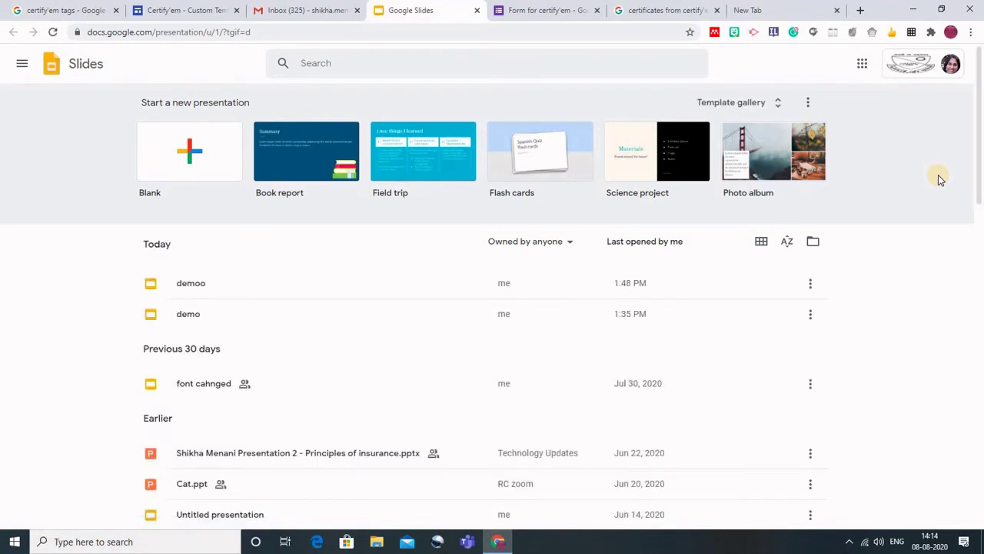
Open the demoo certificate slide, then view Certify'em's merge tag reference page
left_click(196, 287)
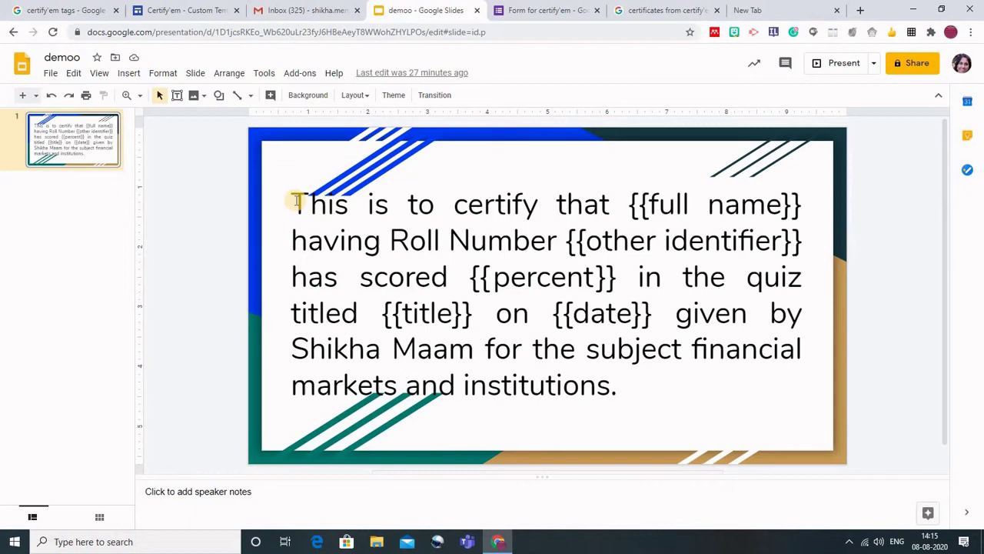
left_click(173, 11)
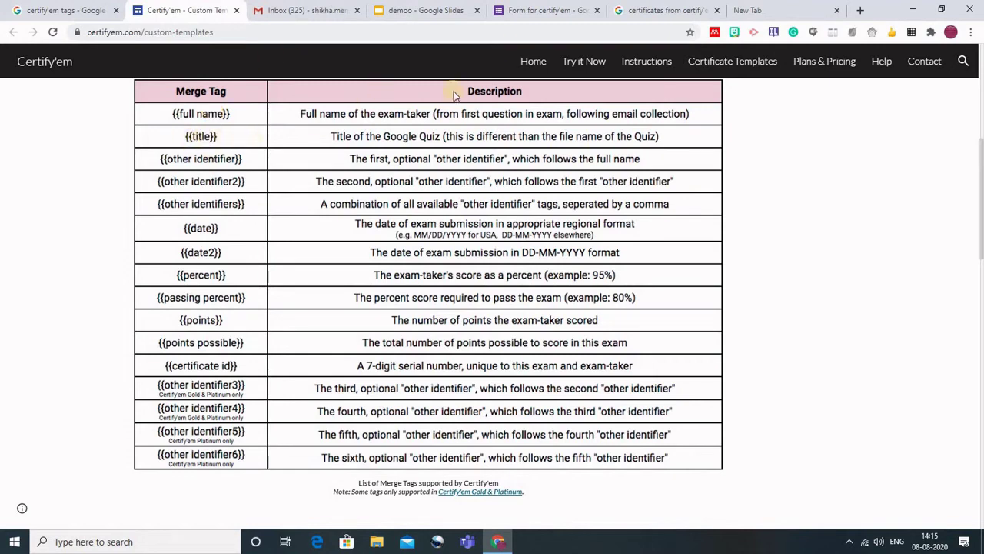
Close the form's certificate setup, check the Revision Quiz title against the tags, and return to demoo
left_click(542, 10)
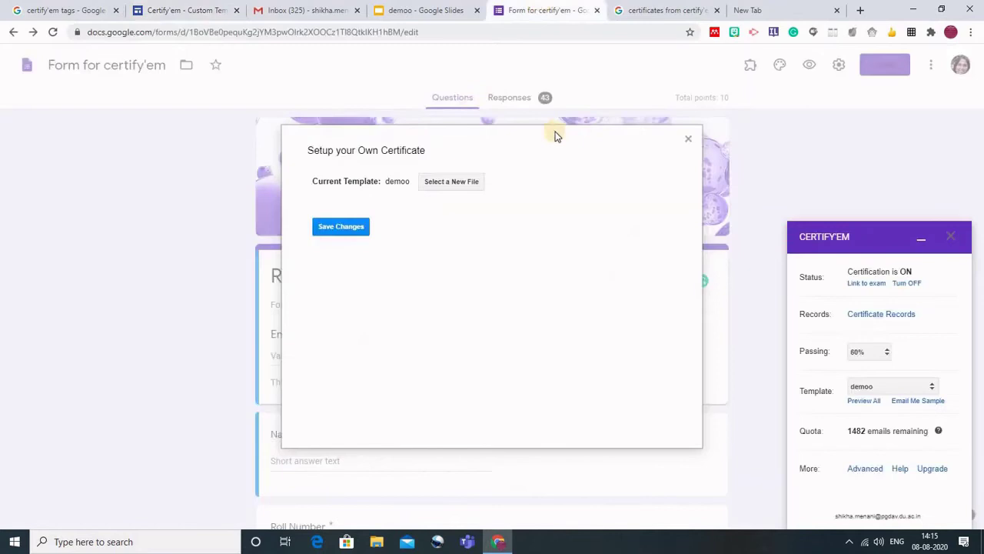
left_click(690, 139)
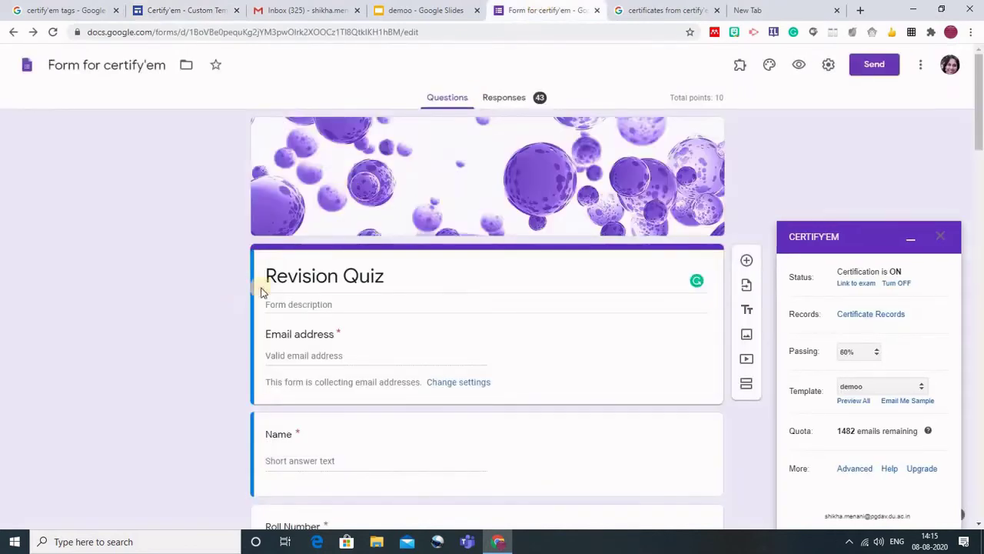
triple_click(388, 273)
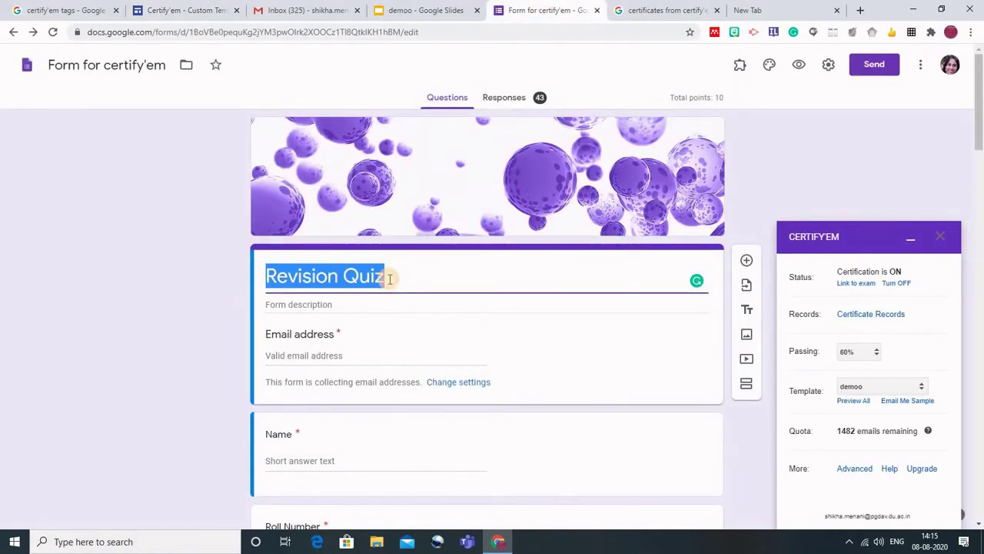
left_click(176, 297)
left_click(179, 10)
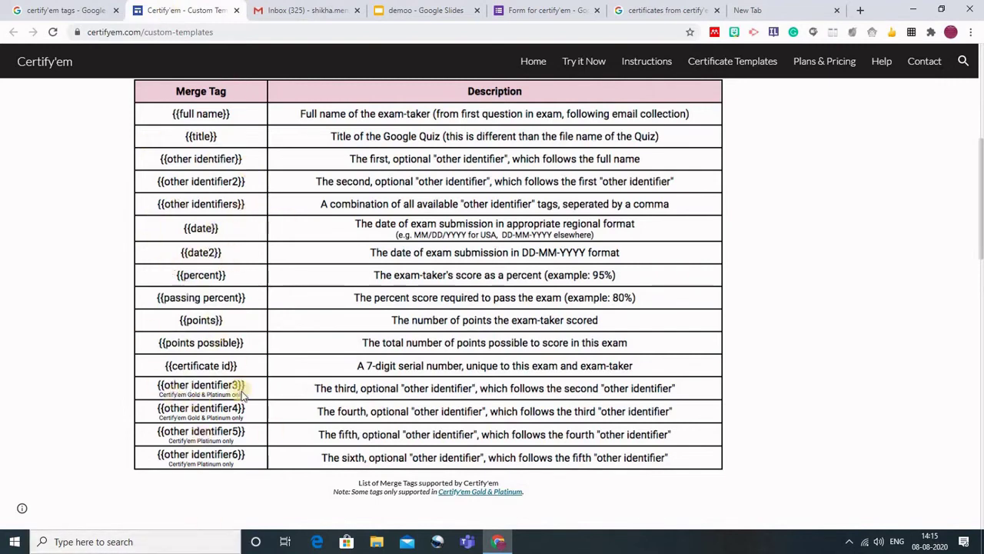
left_click(398, 15)
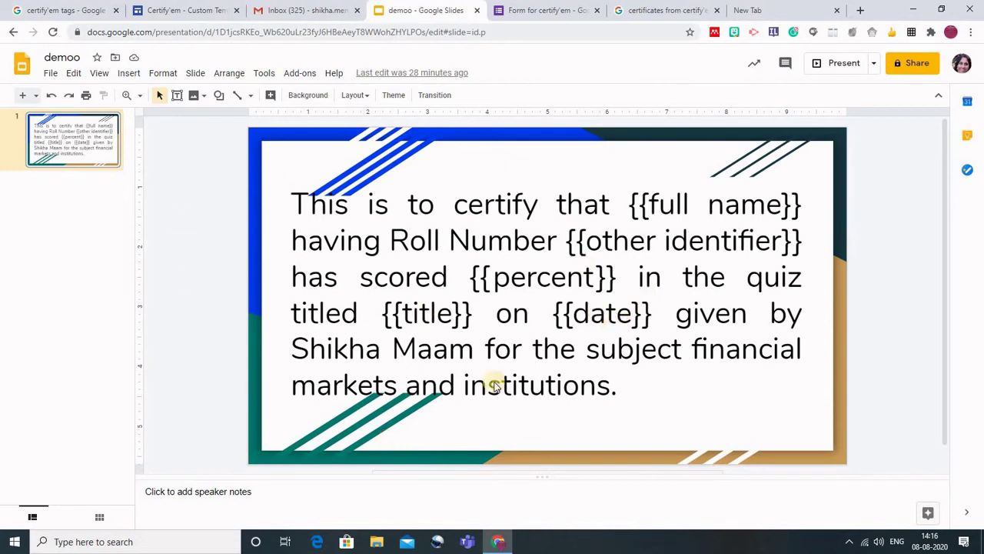
Pick the demoo presentation as Certify'em's custom certificate template and save the change
left_click(545, 9)
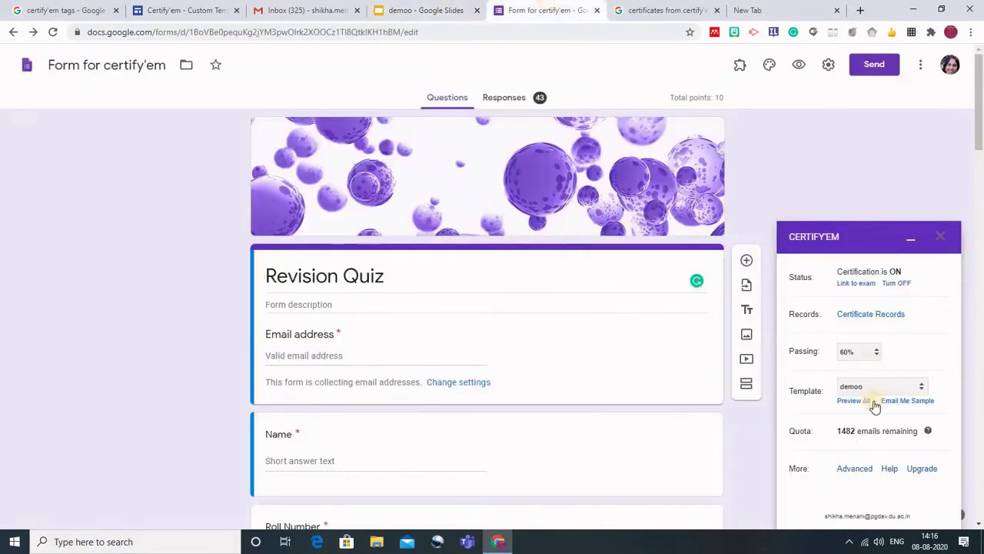
left_click(922, 390)
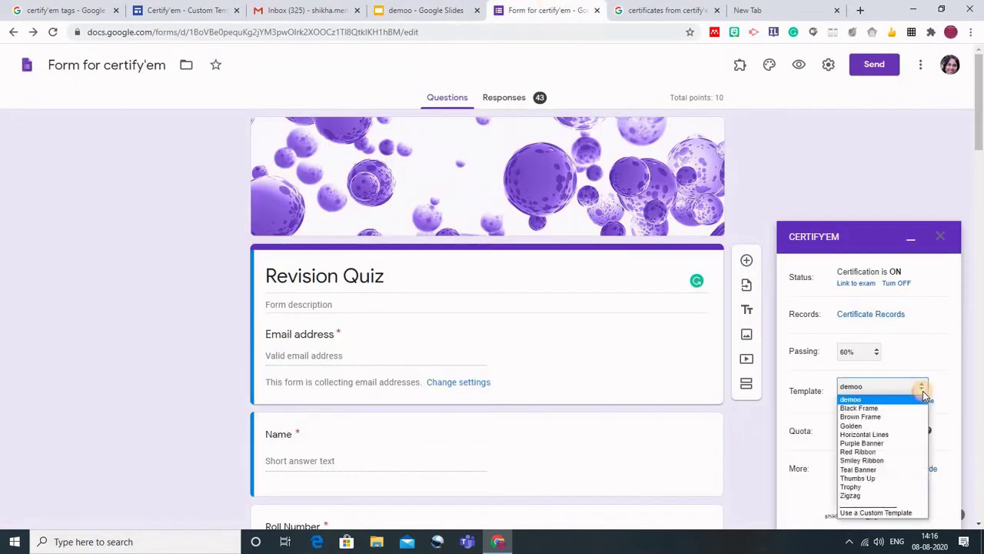
left_click(872, 512)
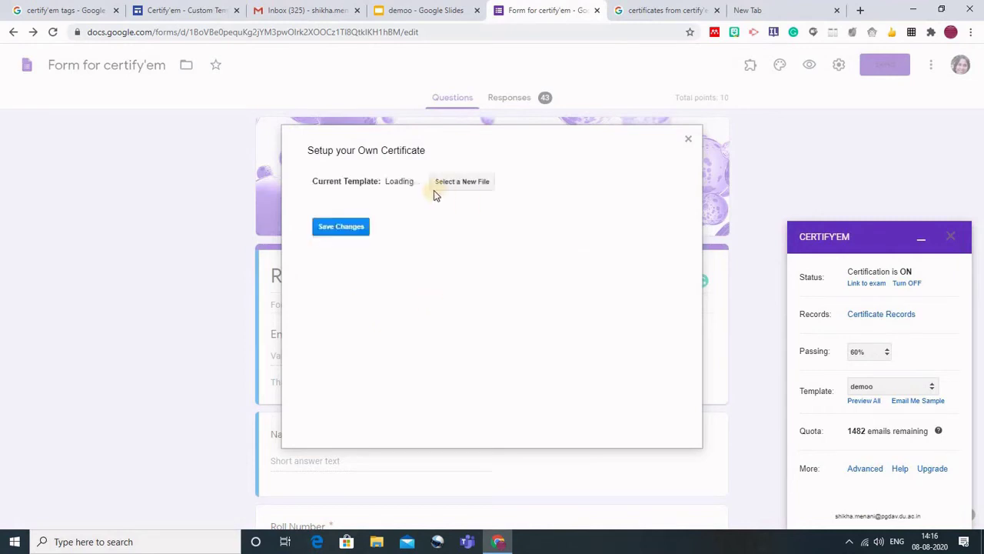
left_click(455, 185)
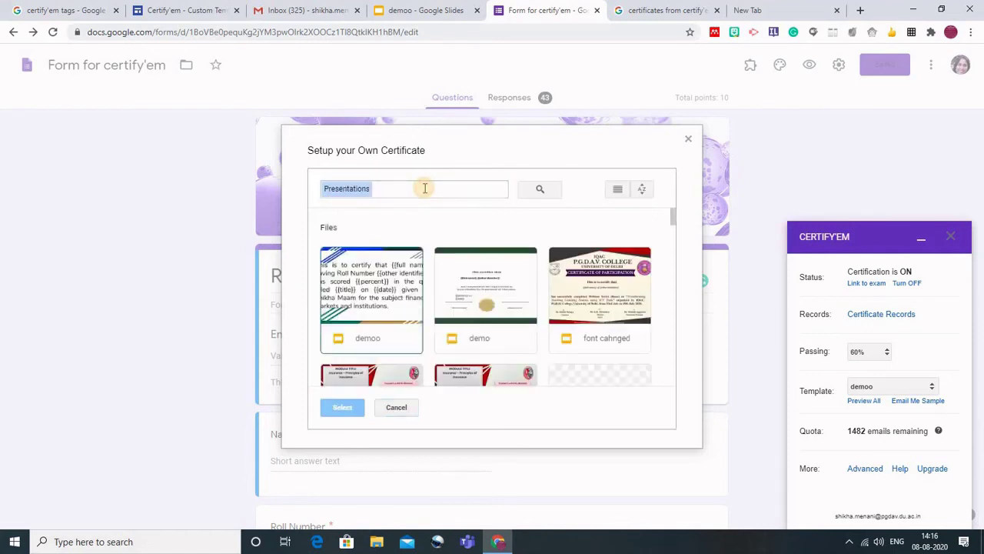
left_click(354, 278)
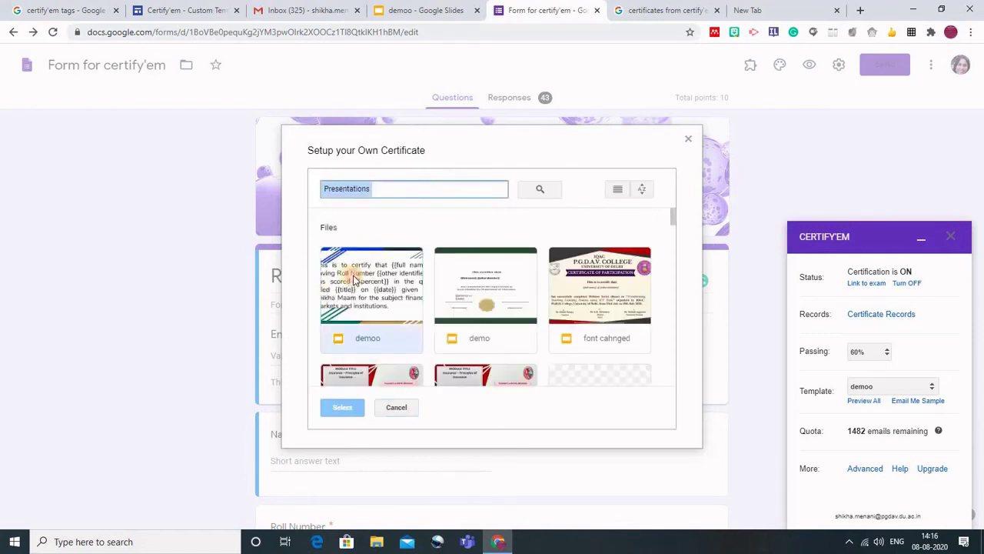
left_click(342, 407)
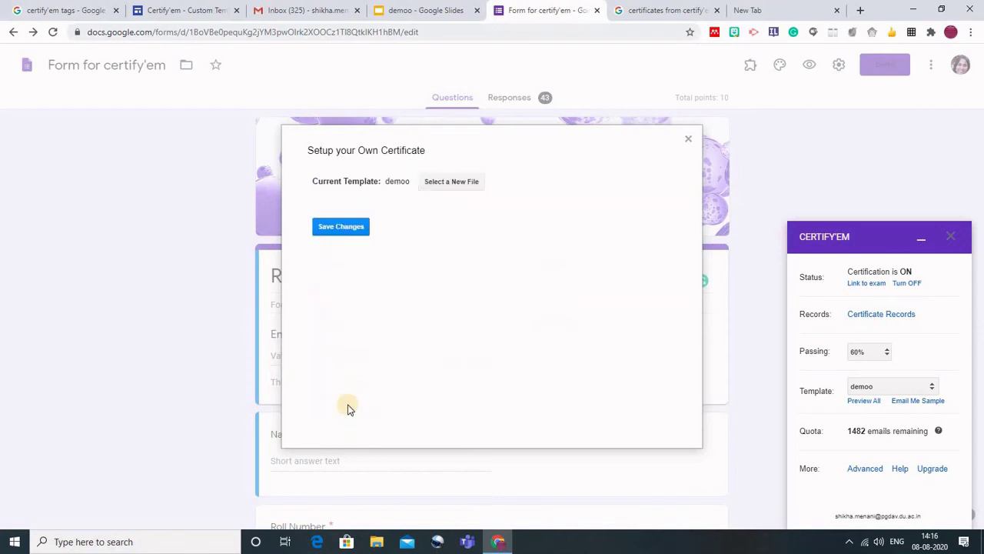
left_click(332, 229)
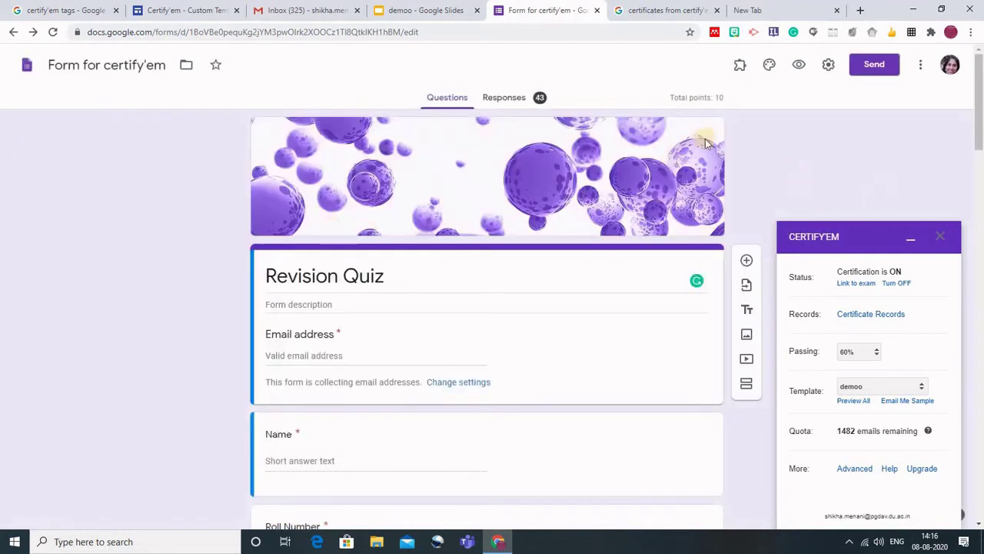
Check the form's Quizzes settings for immediate grade release and save them
left_click(828, 66)
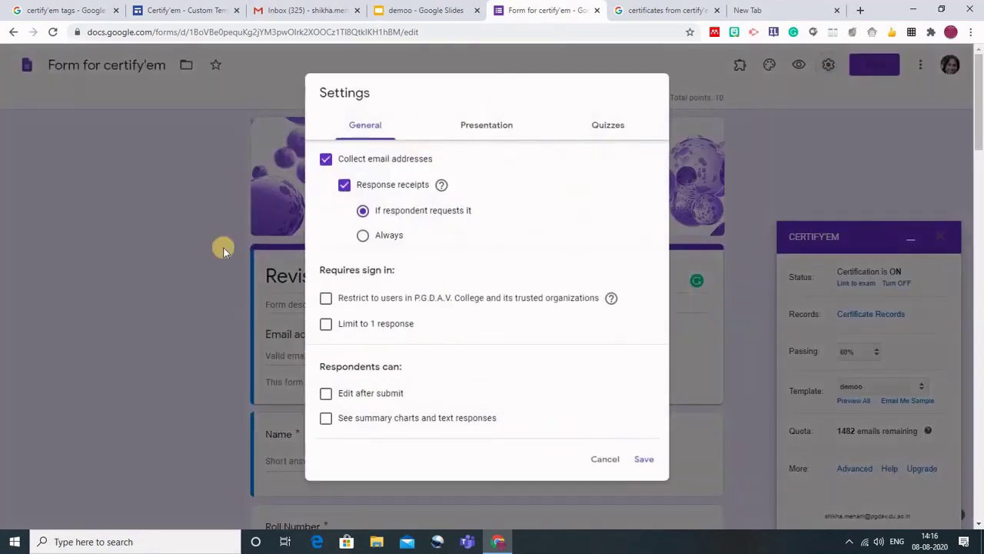
left_click(617, 129)
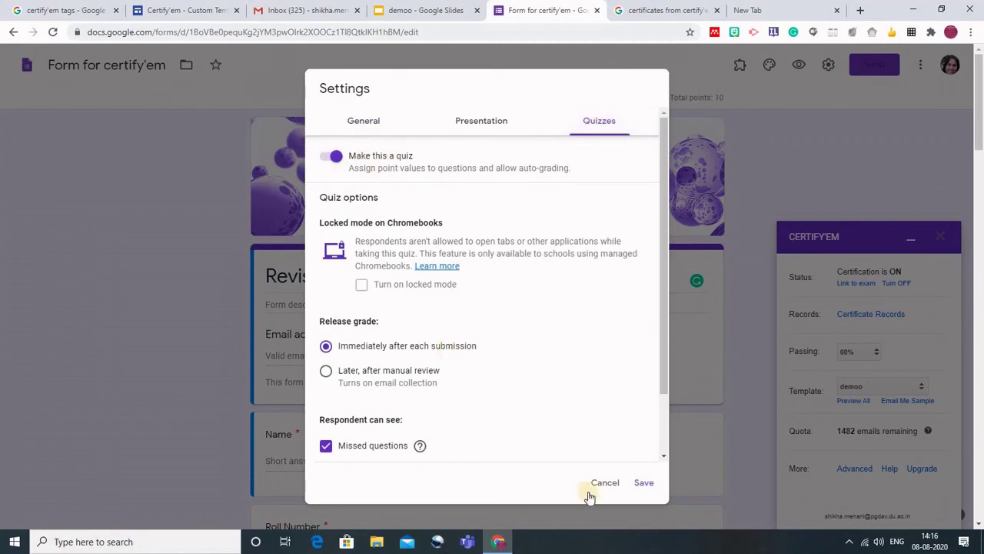
left_click(644, 483)
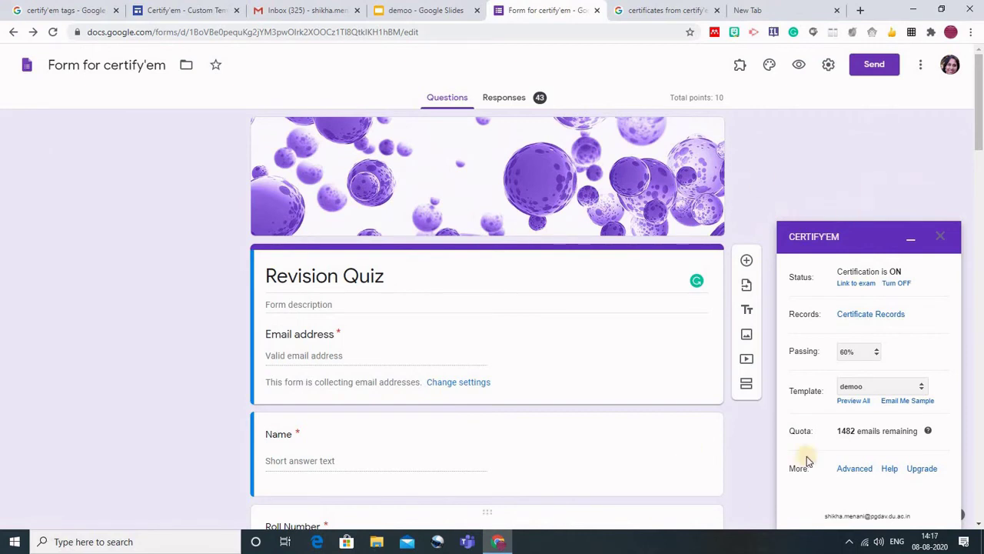
Turn Certify'em certificate sending off and back on, then return to the form editor
left_click(896, 283)
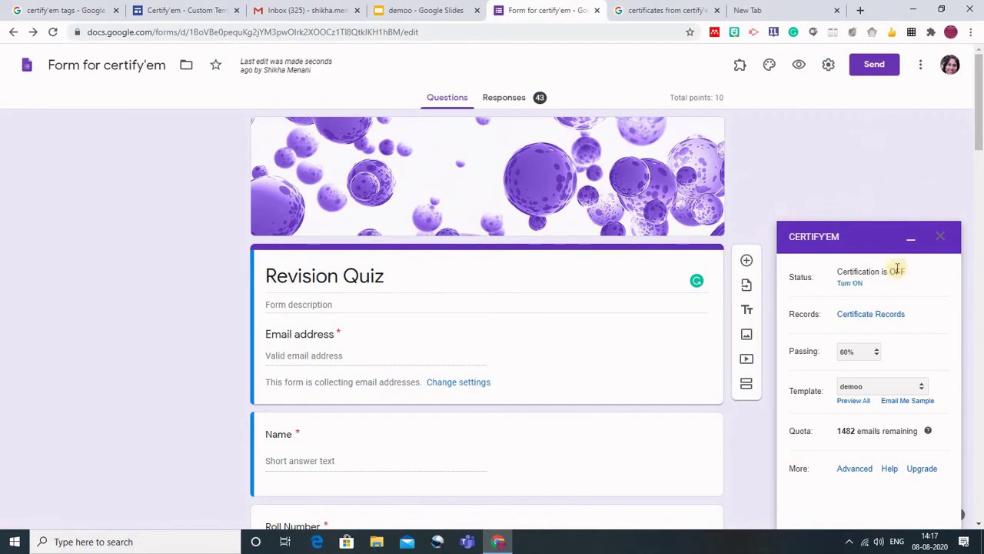
left_click(854, 285)
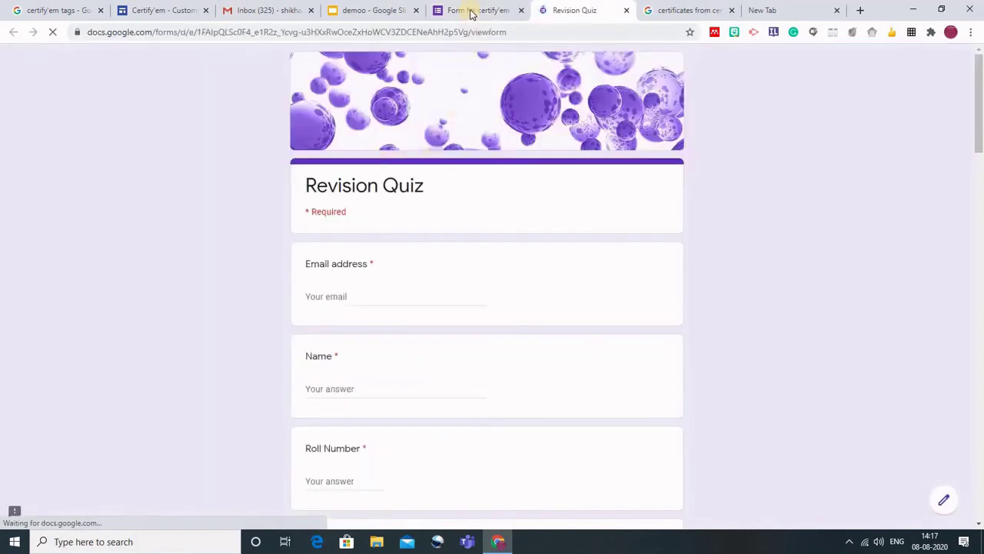
left_click(472, 14)
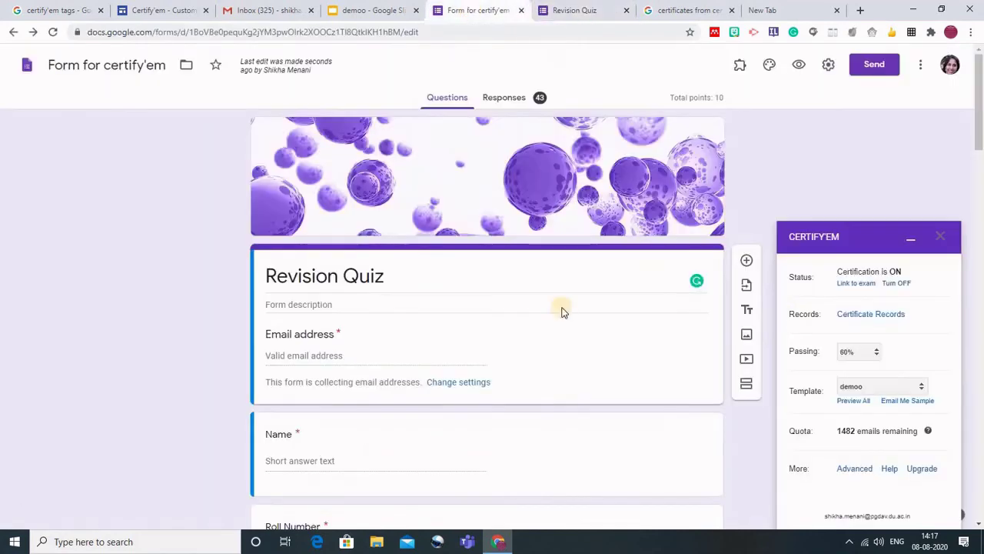
In Certify'em's advanced email options, enter the sender's name
left_click(853, 472)
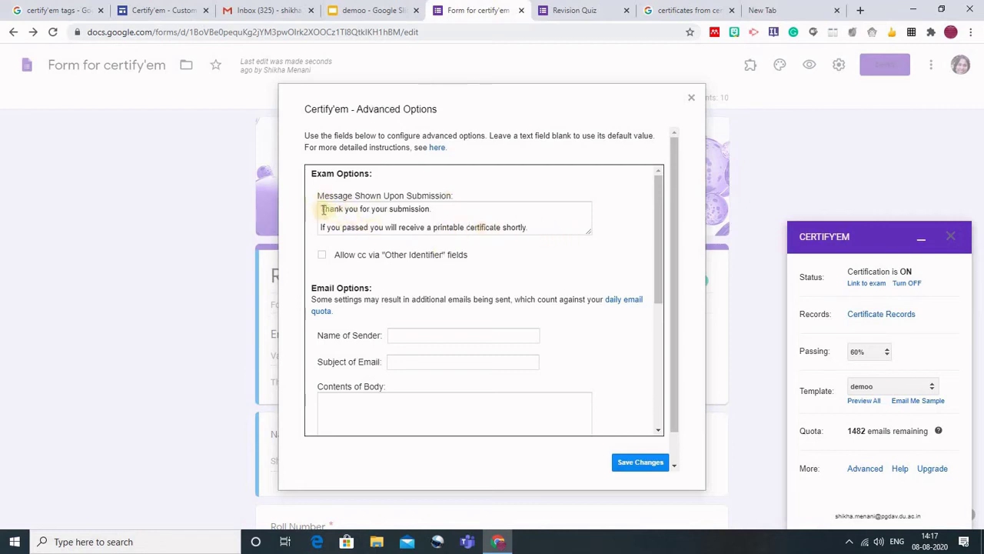
left_click(406, 336)
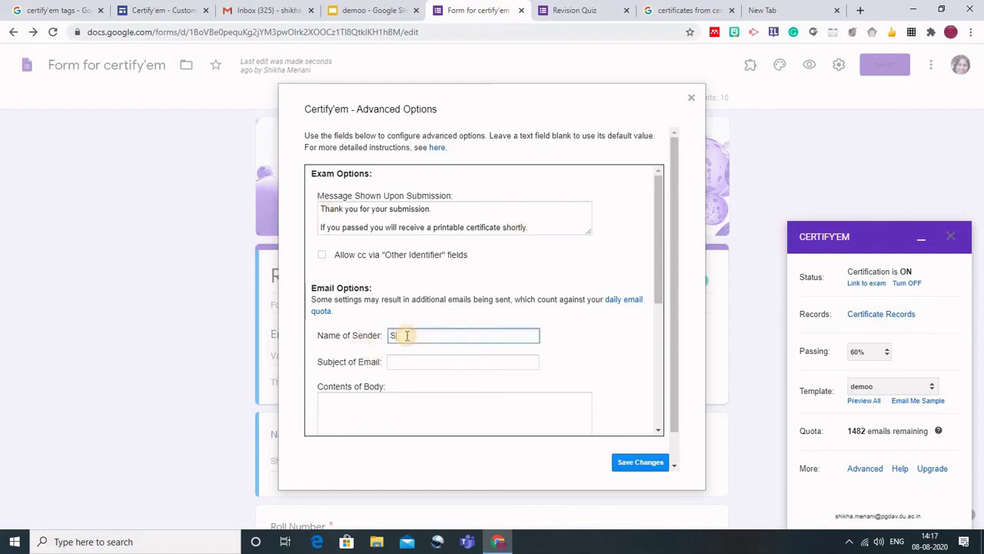
type("ShikhaMaam")
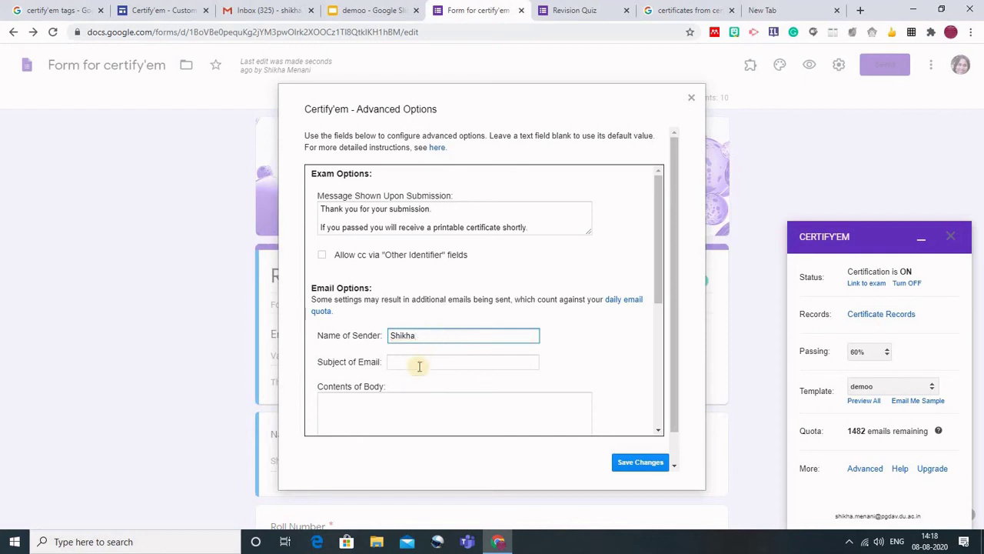
Set the email subject and body to 'Congratulations' and save the changes
left_click(419, 366)
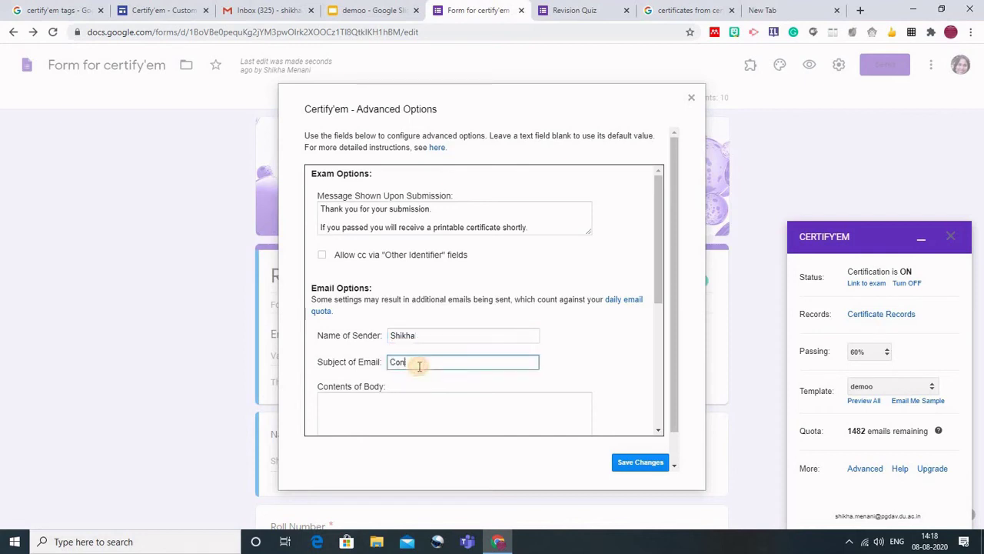
type("Congratulations")
double_click(416, 362)
left_click(416, 362)
scroll(393, 412, "down", 2)
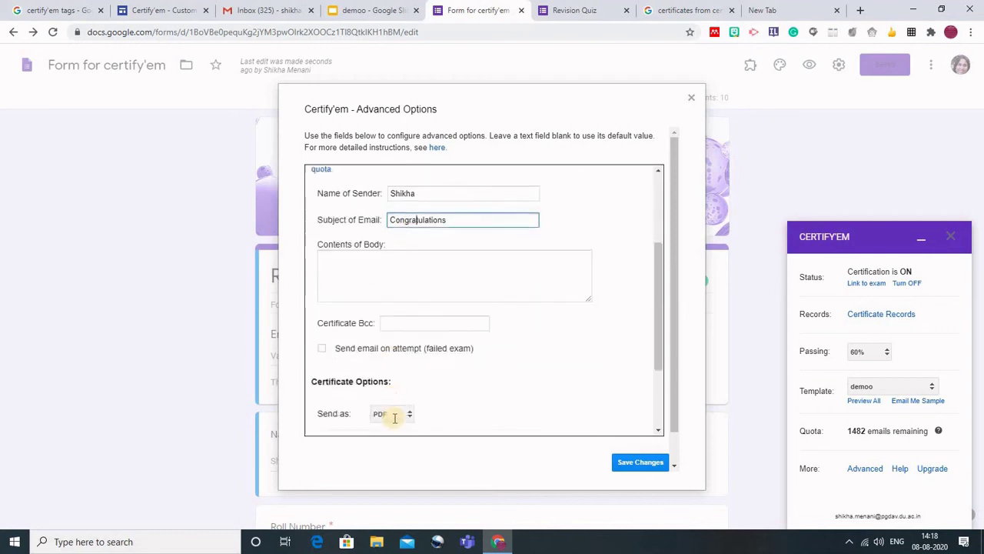
left_click(374, 261)
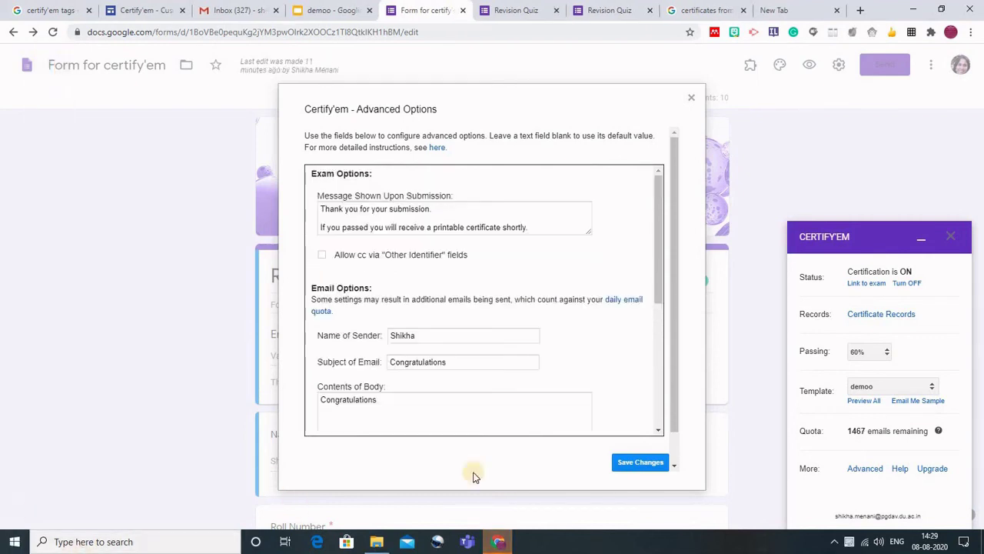
left_click(633, 465)
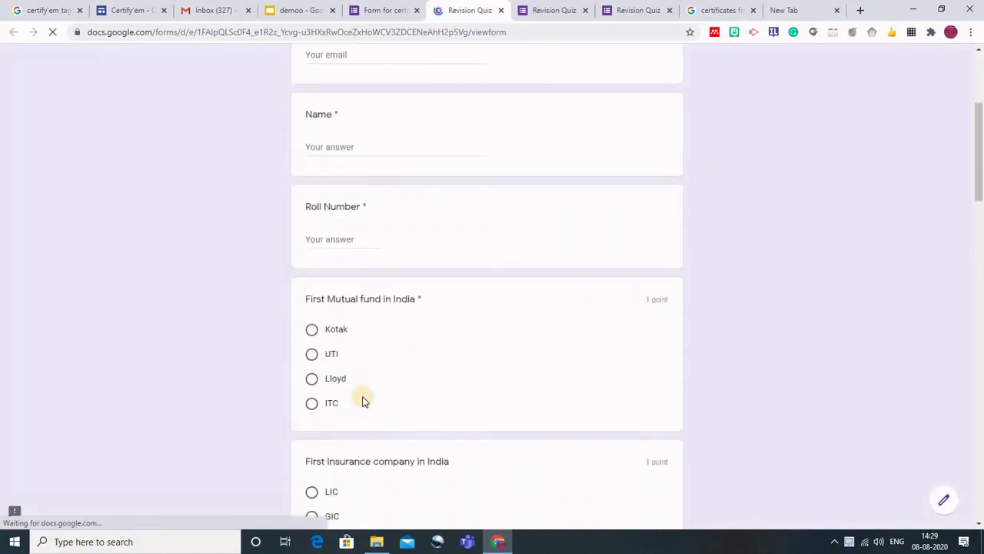
Scroll to the end of the Revision Quiz and submit the response
scroll(363, 400, "down", 4)
scroll(363, 400, "down", 10)
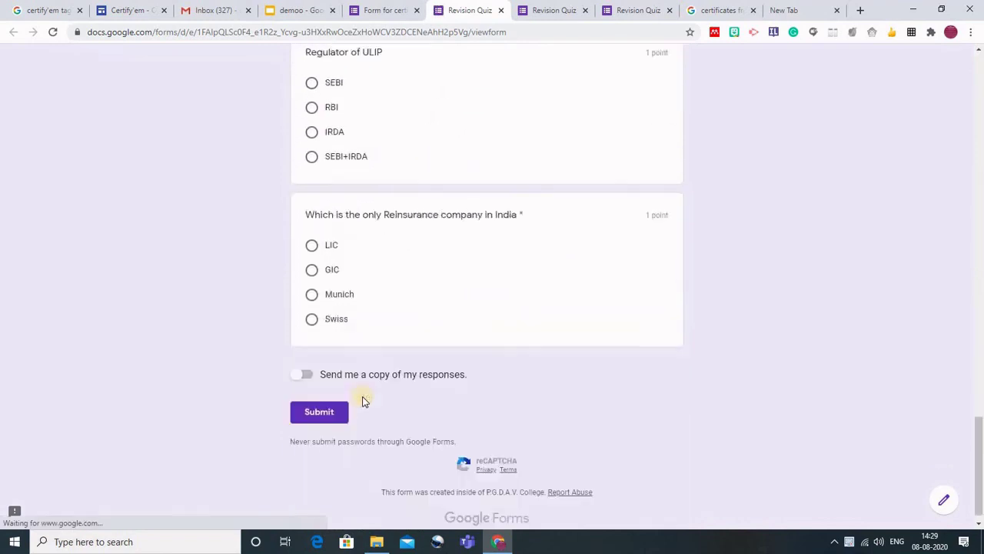
left_click(312, 406)
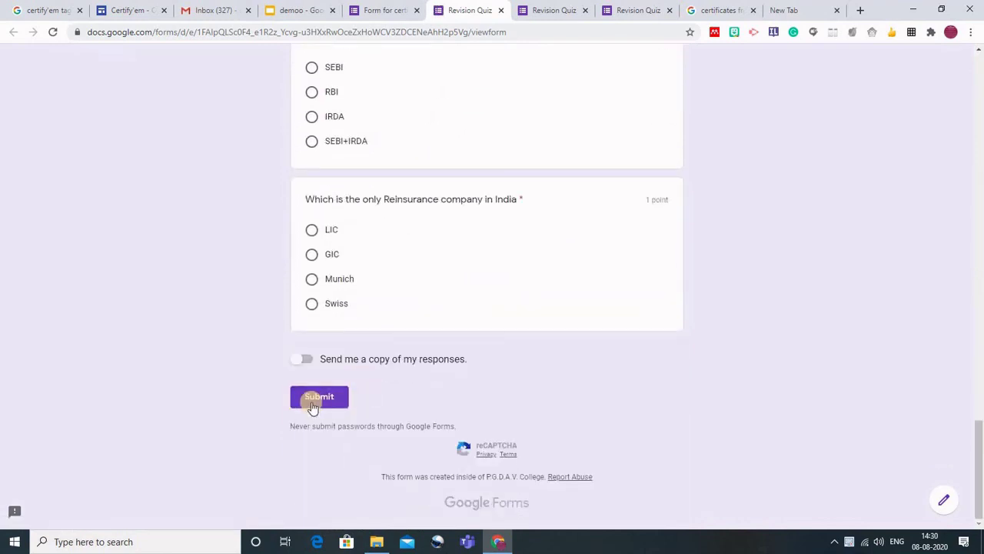
In Gmail, open the Certificate PDF attached to the Congratulations email
left_click(222, 11)
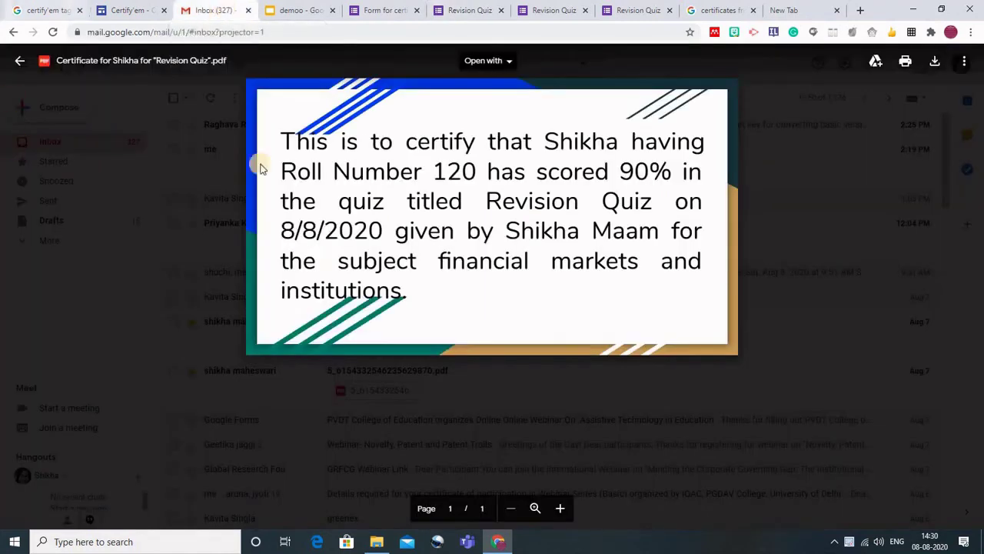
left_click(19, 61)
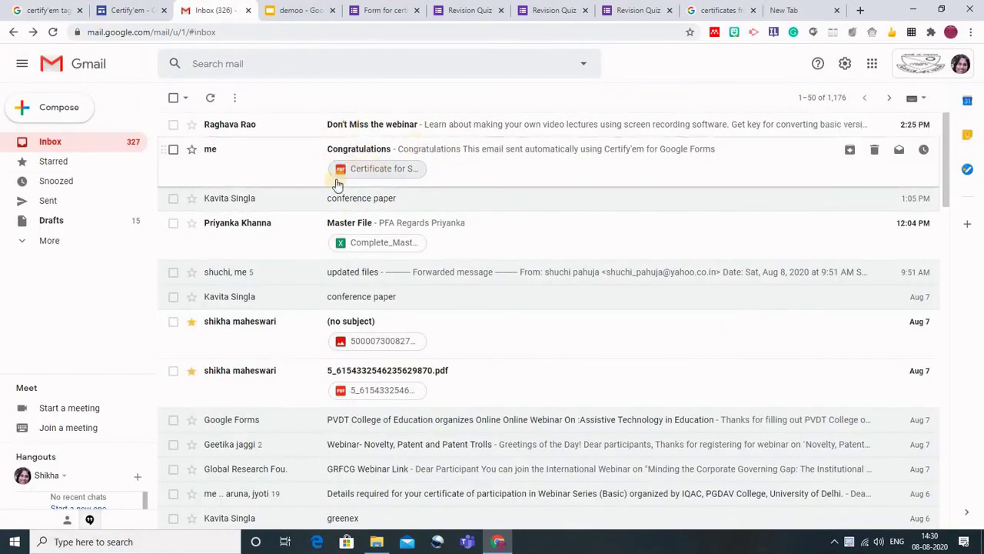
left_click(372, 170)
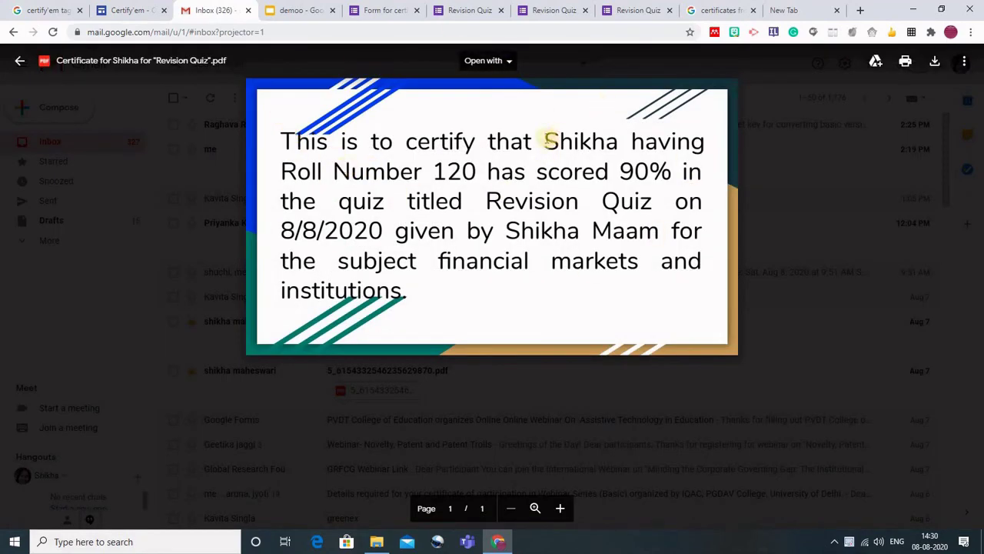
Highlight the certificate's student name, roll number, 90% score, Revision Quiz title and 8/8/2020 date
double_click(590, 140)
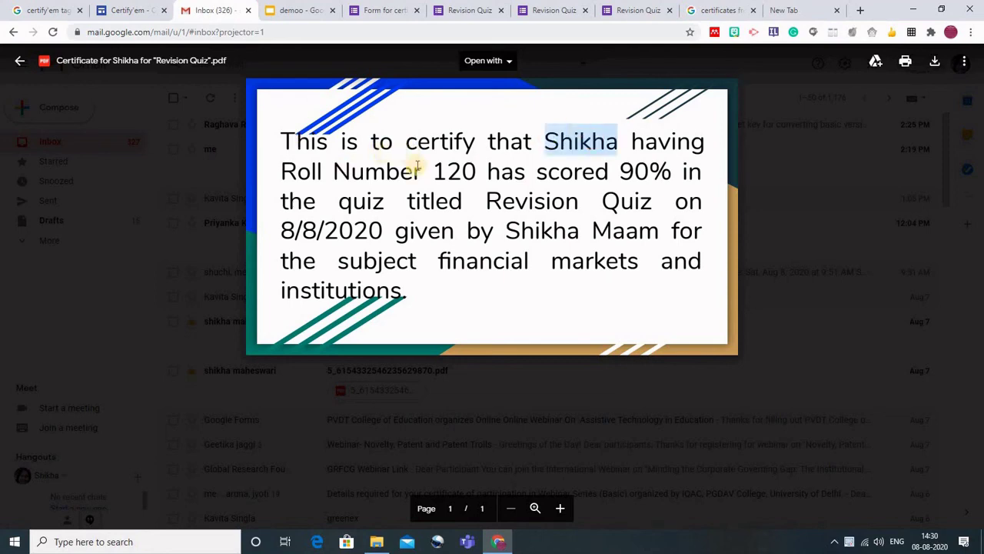
left_click_drag(435, 171, 474, 170)
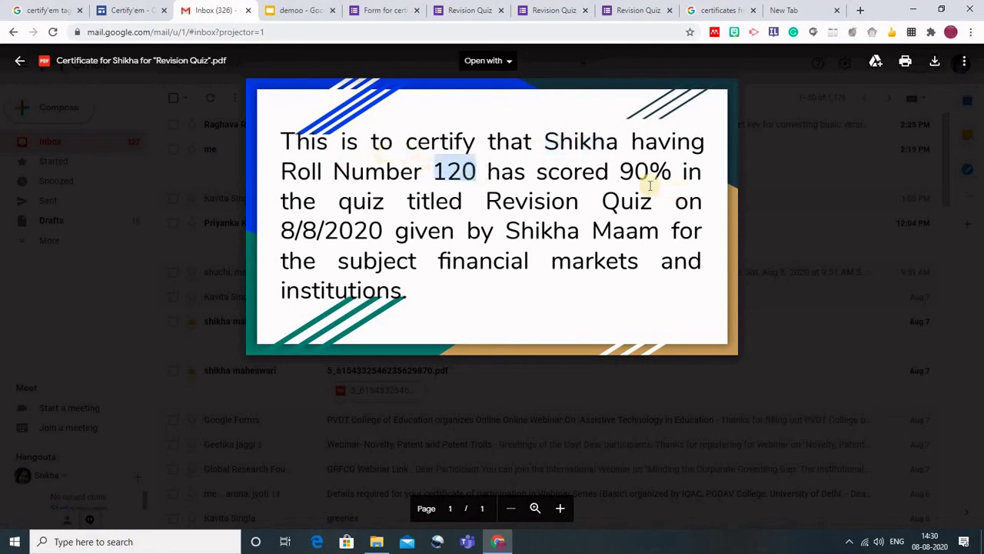
left_click_drag(620, 171, 650, 173)
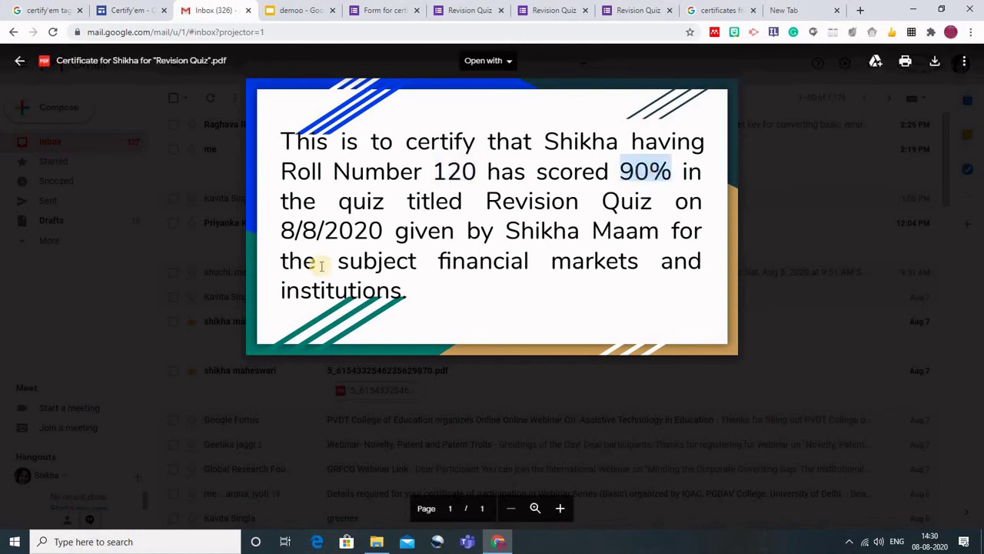
left_click_drag(492, 205, 659, 205)
left_click_drag(283, 235, 359, 237)
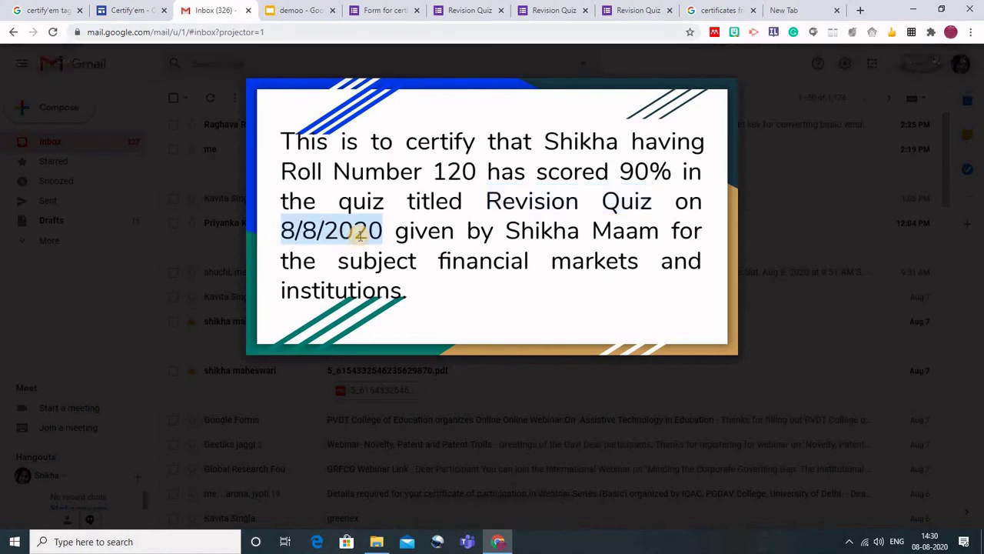